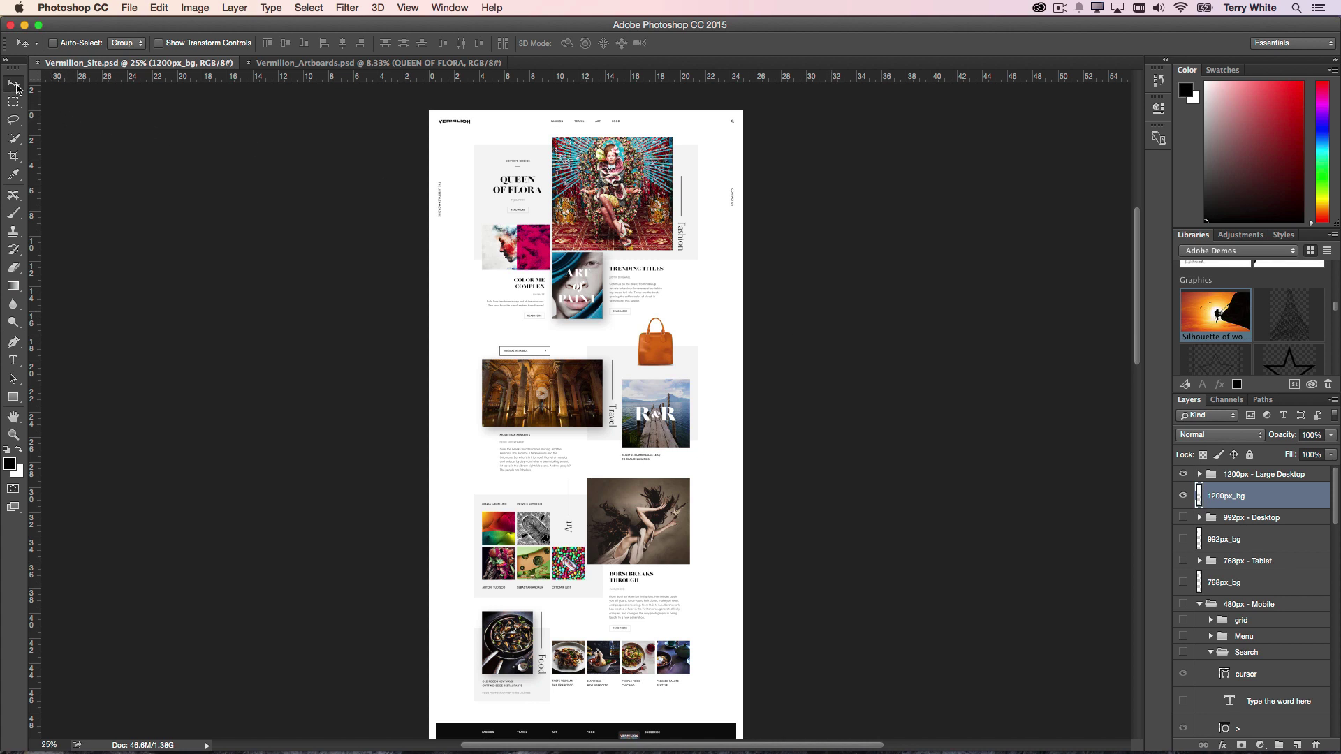
Step: Convert the 1200px - Large Desktop layer group into an artboard with Artboard from Group
left_click(15, 86)
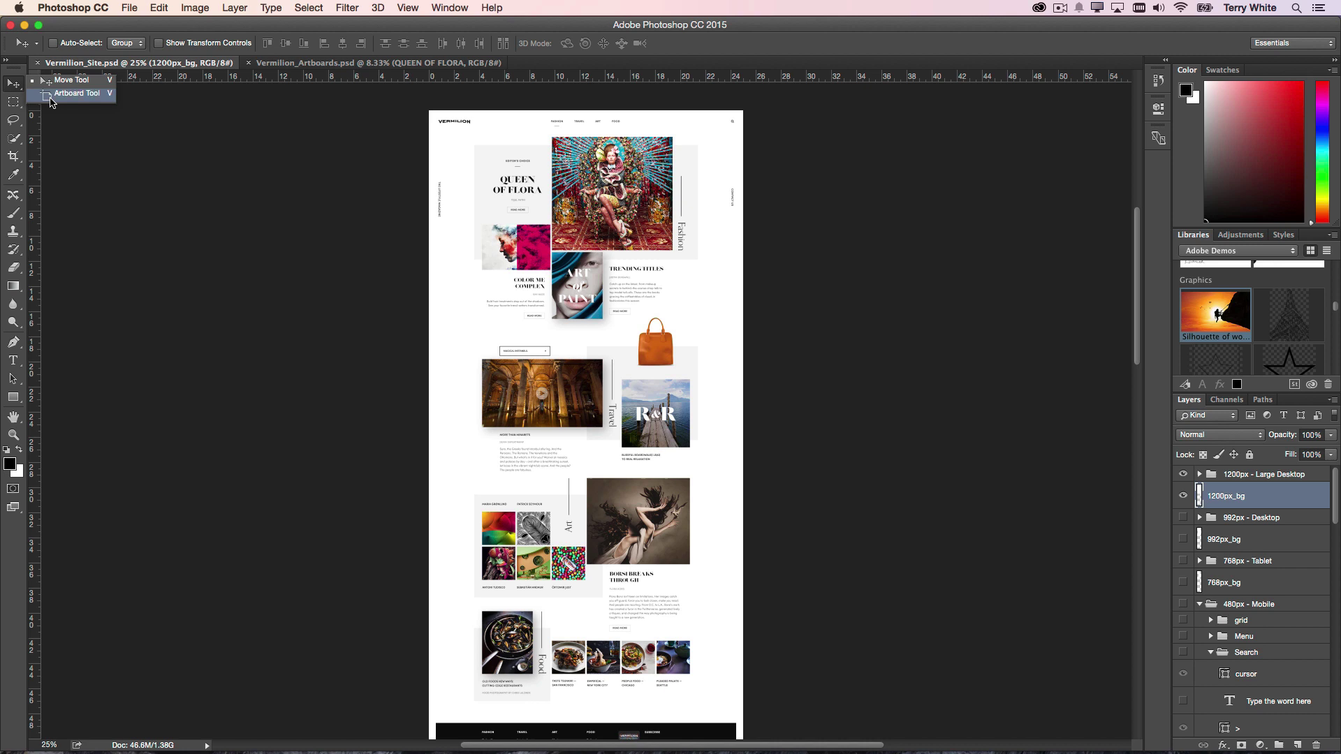
left_click(67, 149)
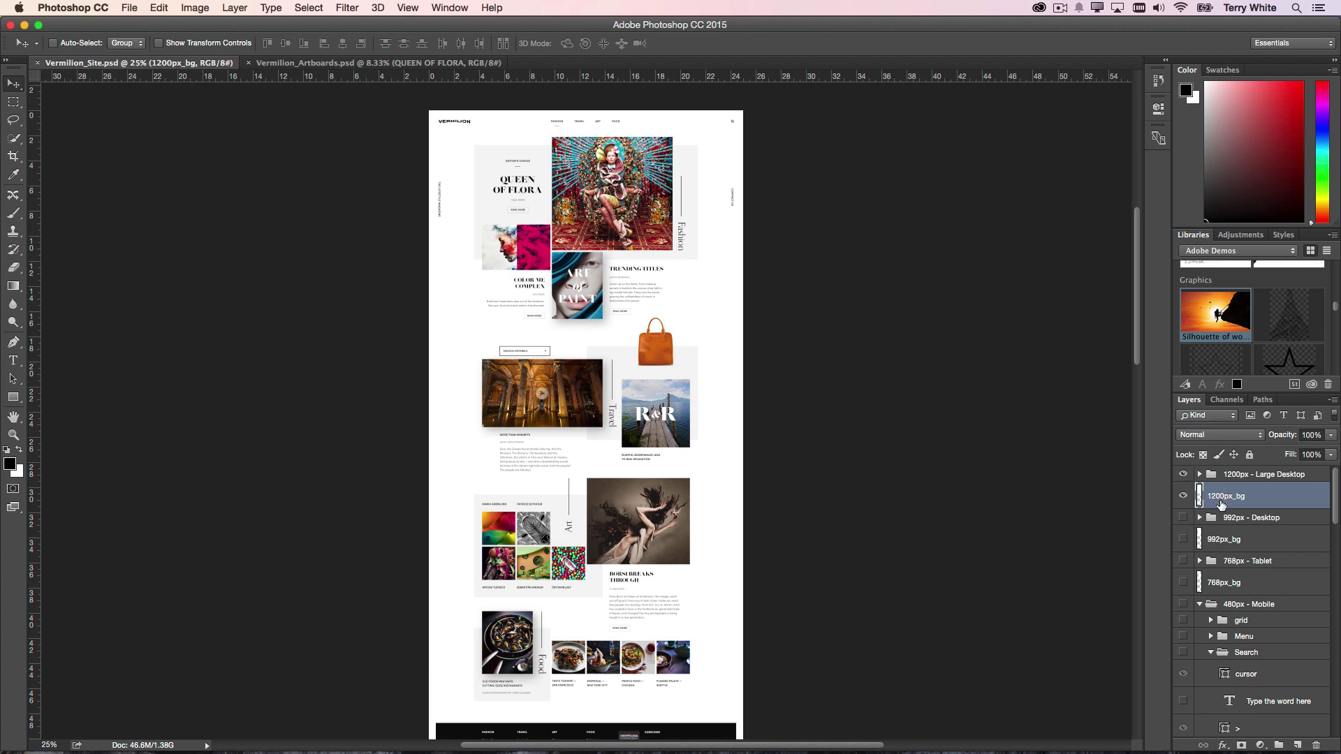
left_click(1241, 480)
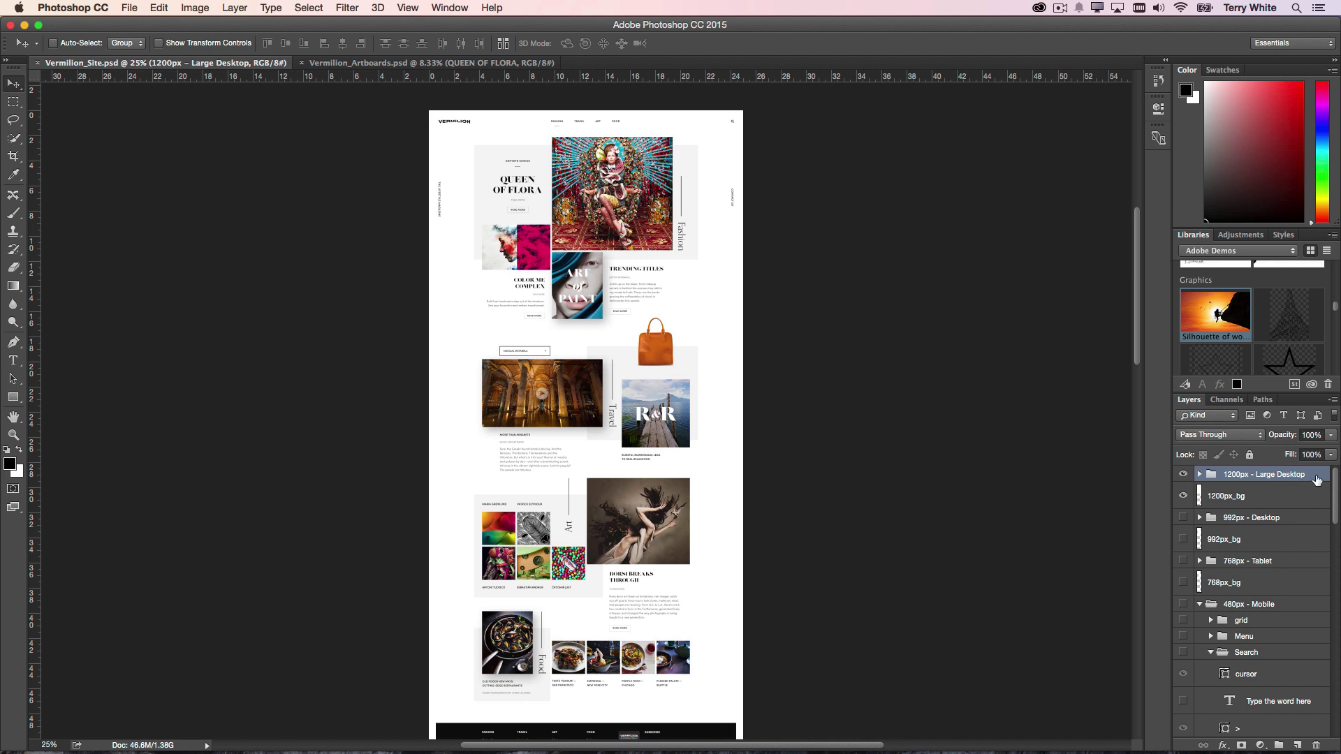
right_click(1315, 477)
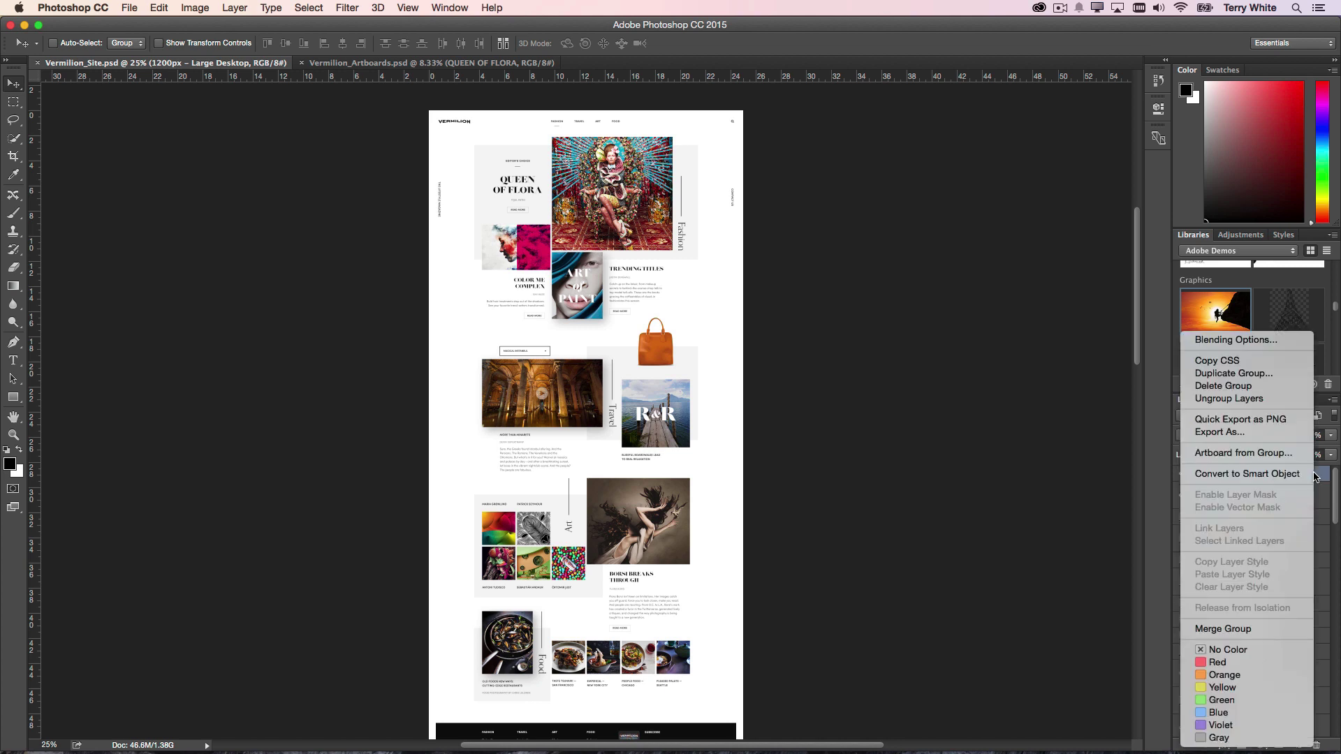
left_click(1260, 454)
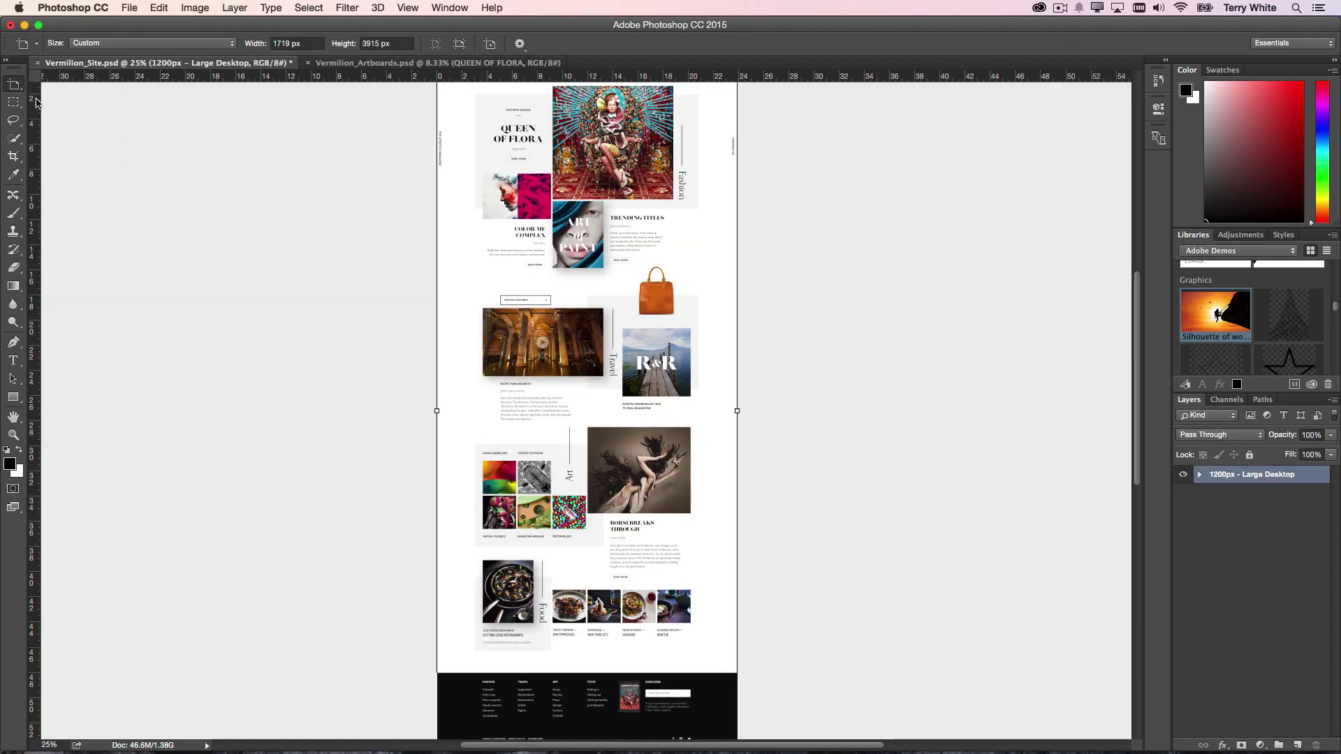
scroll(777, 384, "up", 3)
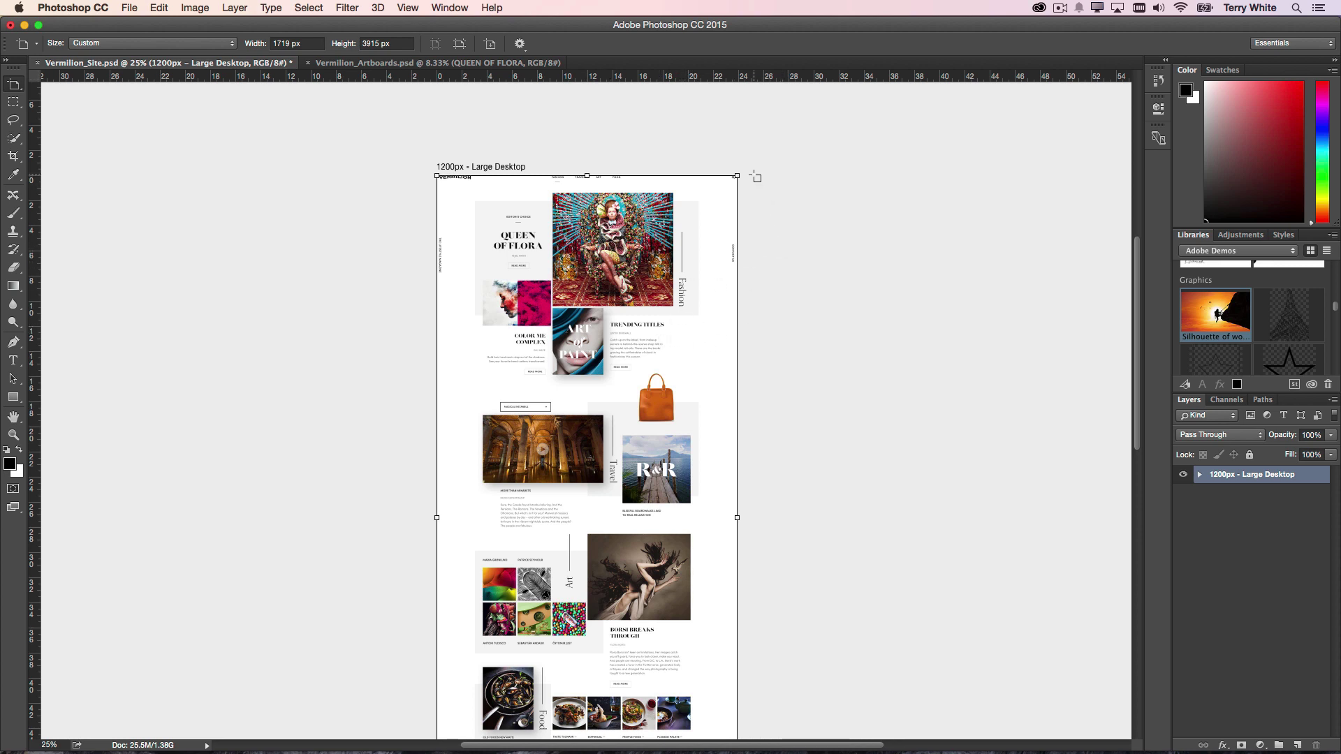
Step: Draw a new artboard right of the desktop one and size it to iPad Mini 768 × 1024
left_click_drag(754, 176, 914, 364)
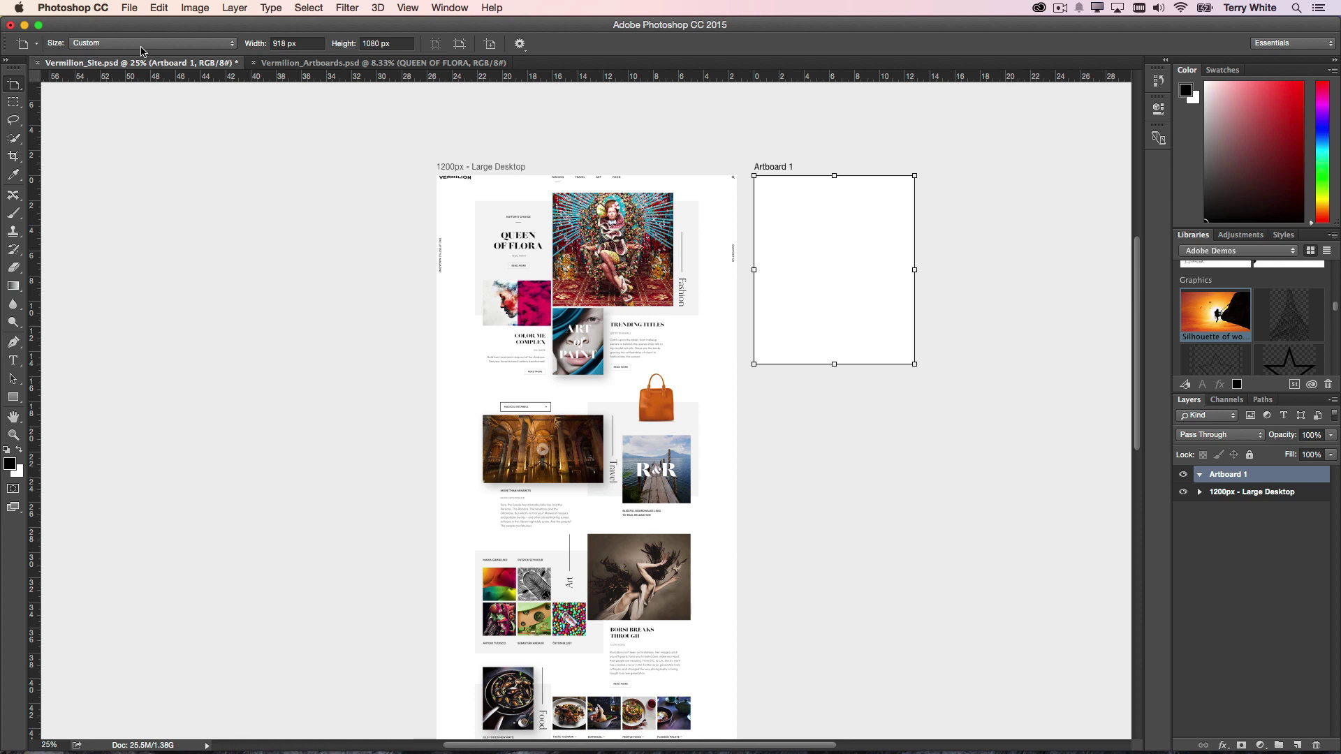
left_click(143, 43)
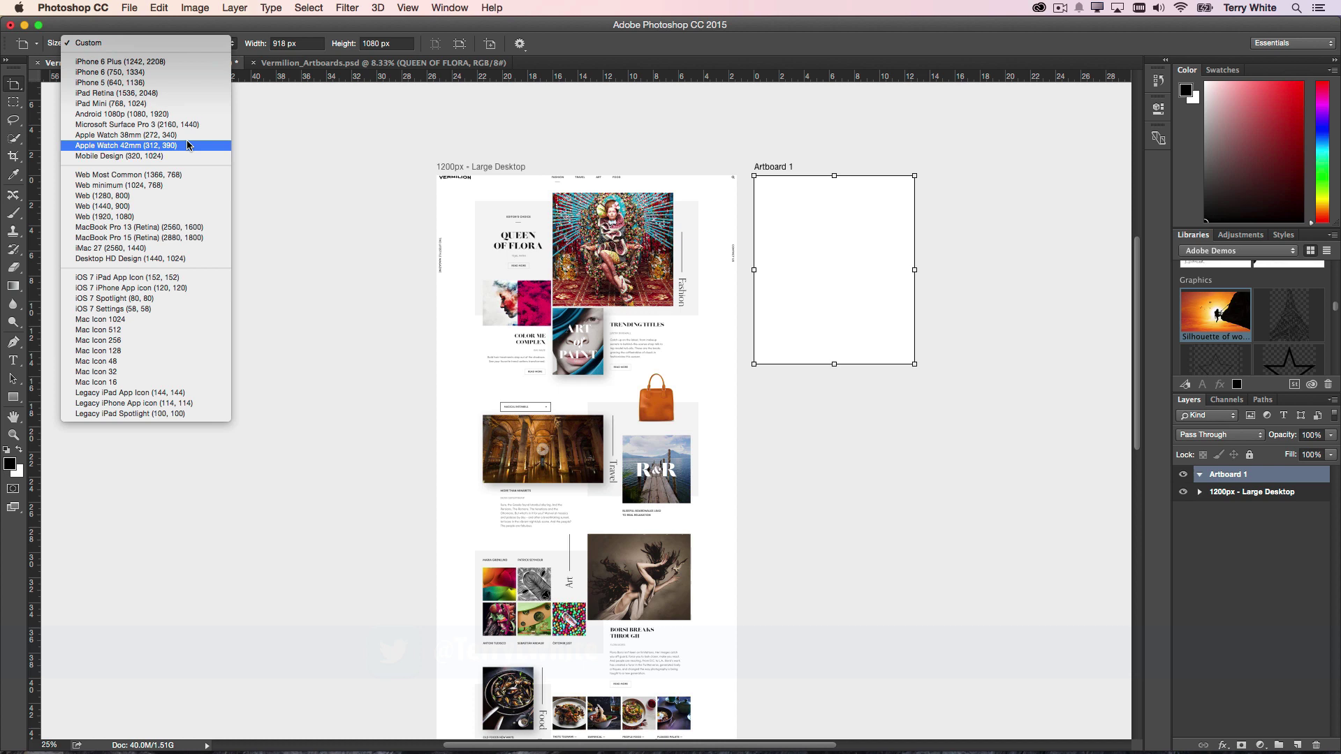
left_click(181, 105)
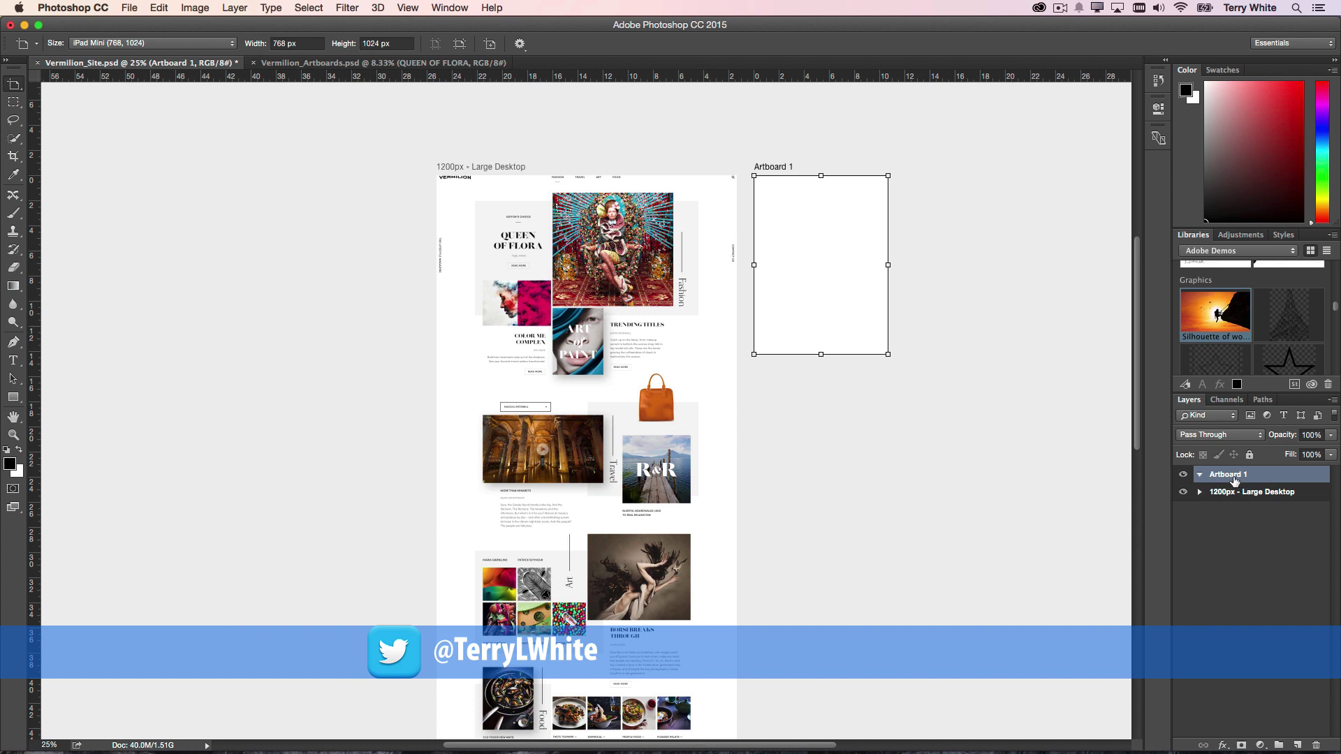
Step: Rename the new Artboard 1 to 'iPad mini'
double_click(1229, 475)
type("iPad mini")
key("Return")
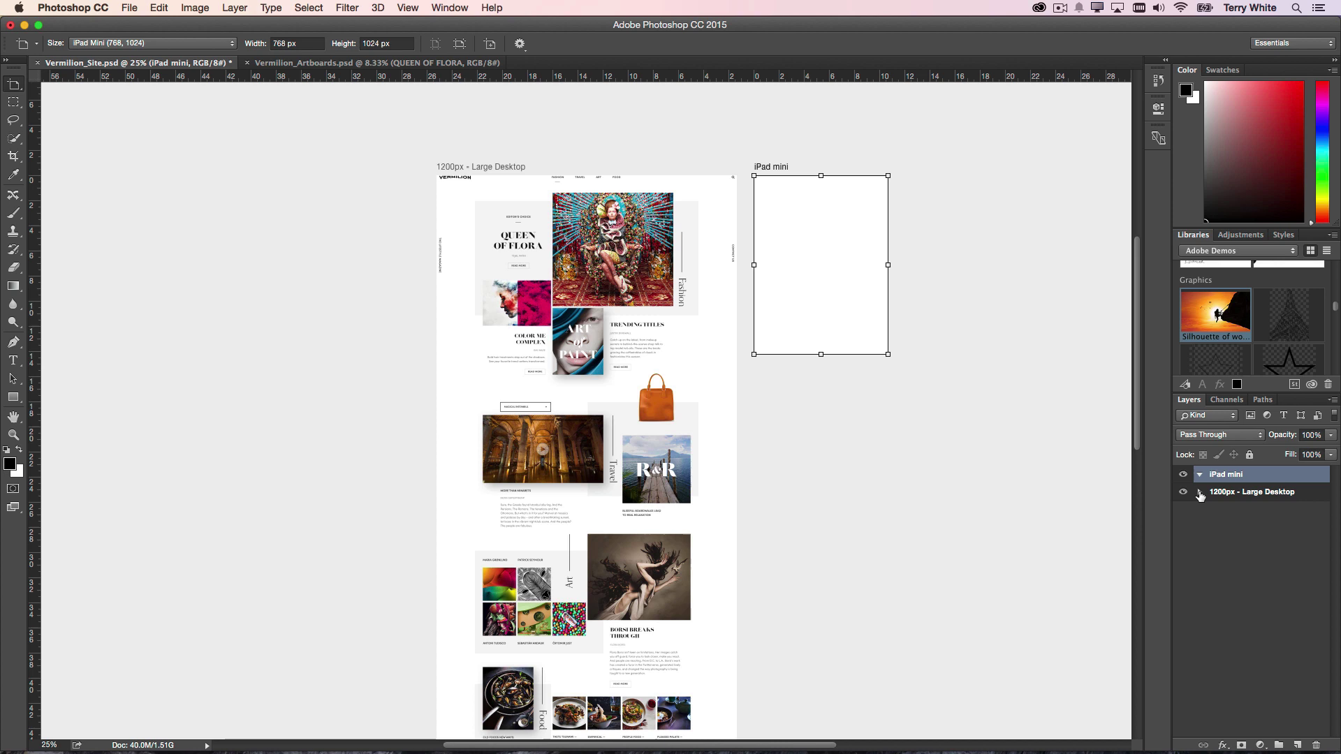
Step: Expand the Large Desktop artboard and collapse its Fashion, Travel, Art, Food and Footer groups
left_click(1200, 494)
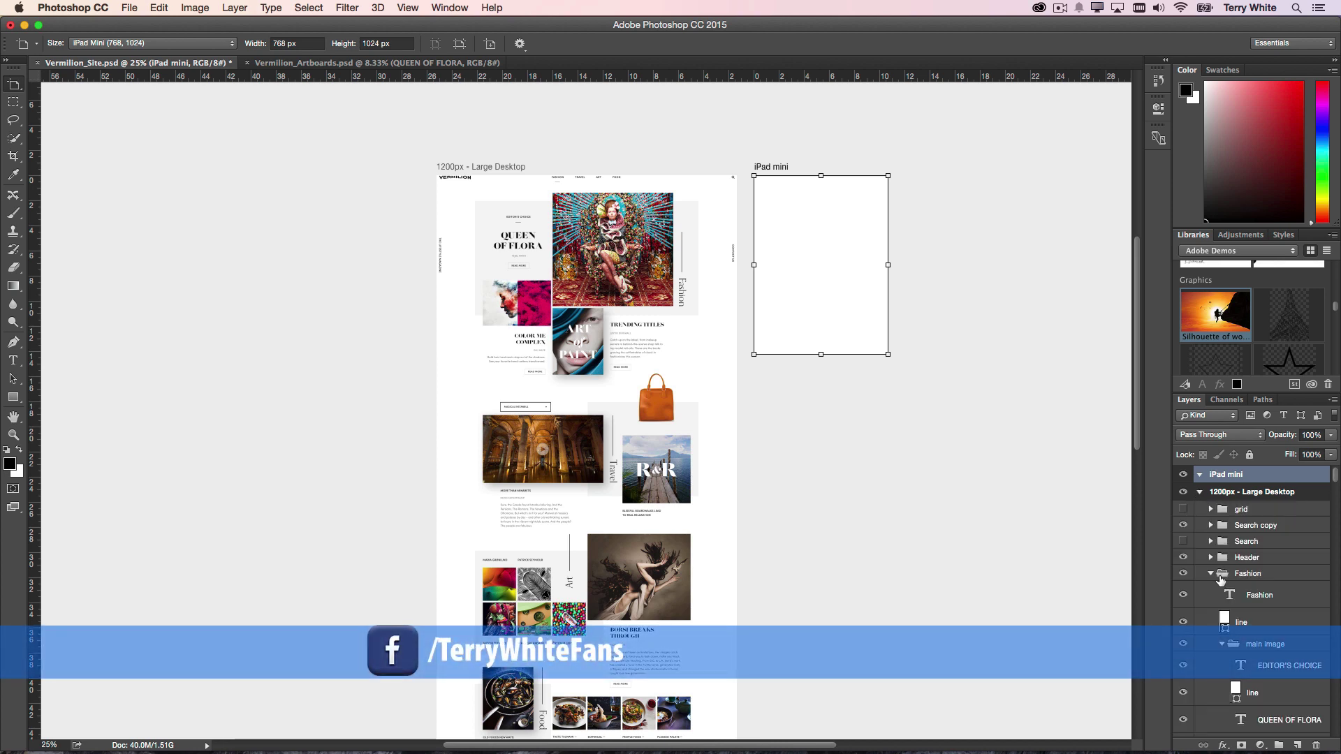
left_click(1211, 574)
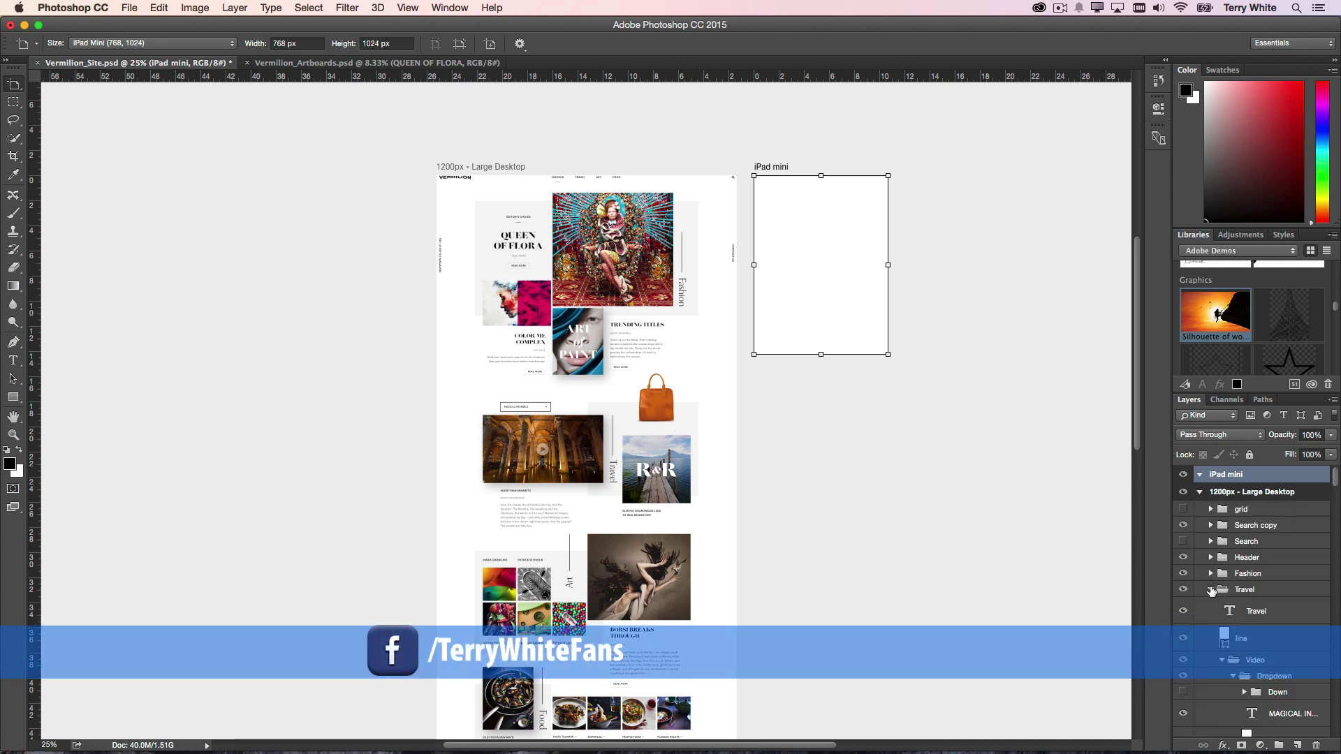
left_click(1211, 590)
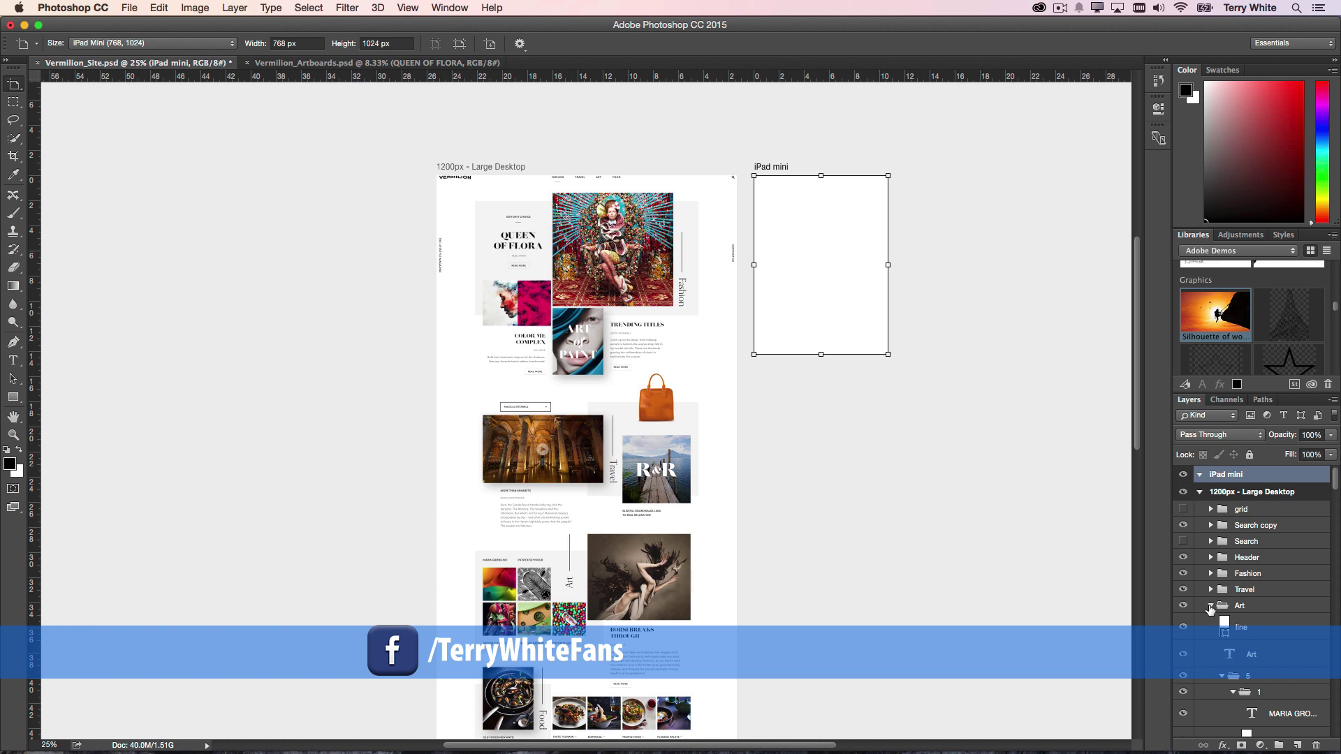
left_click(1211, 606)
left_click(1211, 622)
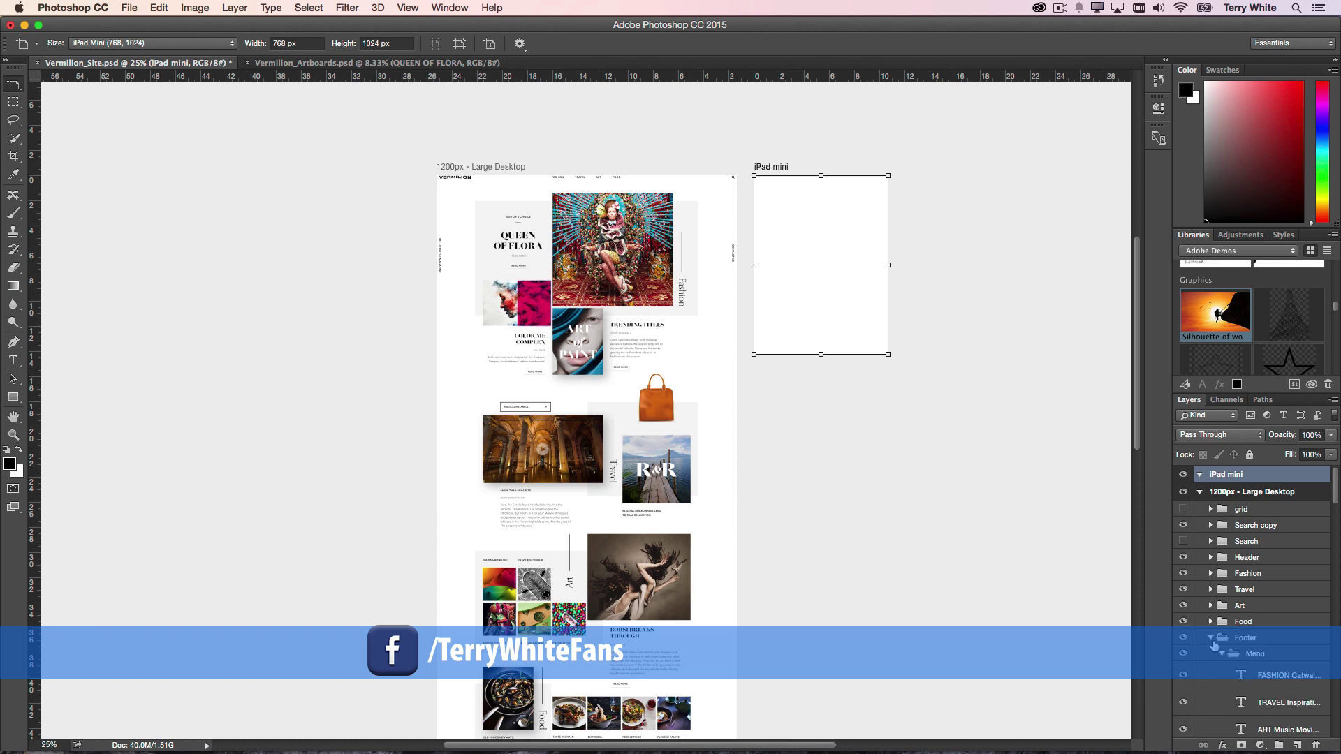
left_click(1211, 638)
scroll(1215, 655, "down", 4)
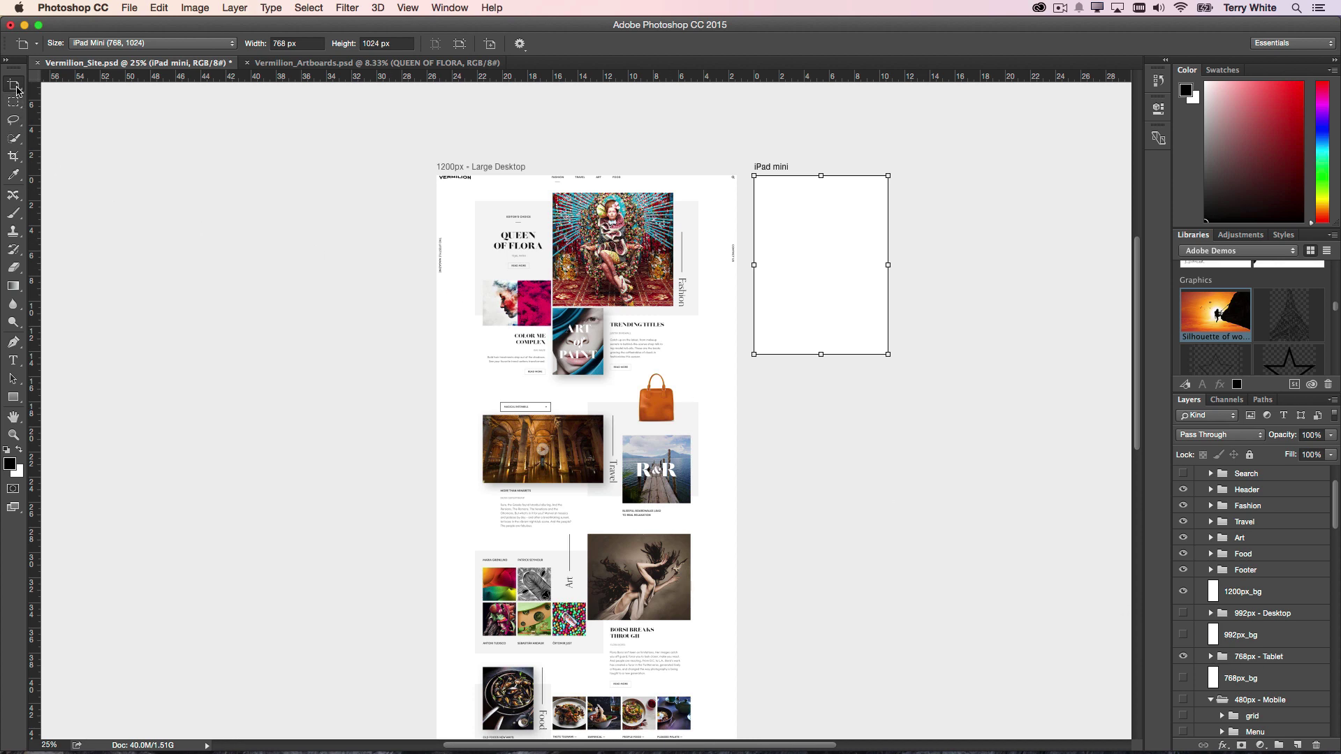
Step: Drag the 768px - Tablet group onto the iPad mini artboard with the Move tool
left_click_drag(16, 90, 56, 77)
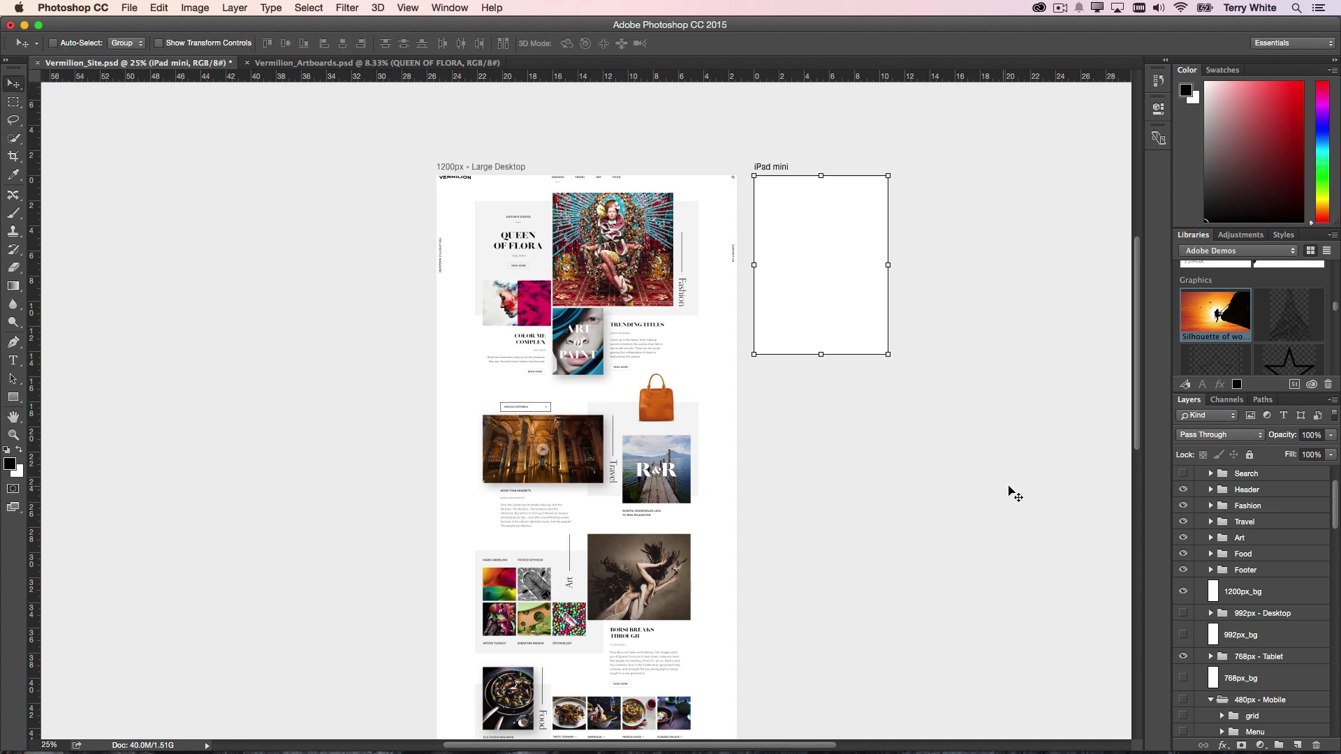
left_click(1235, 657)
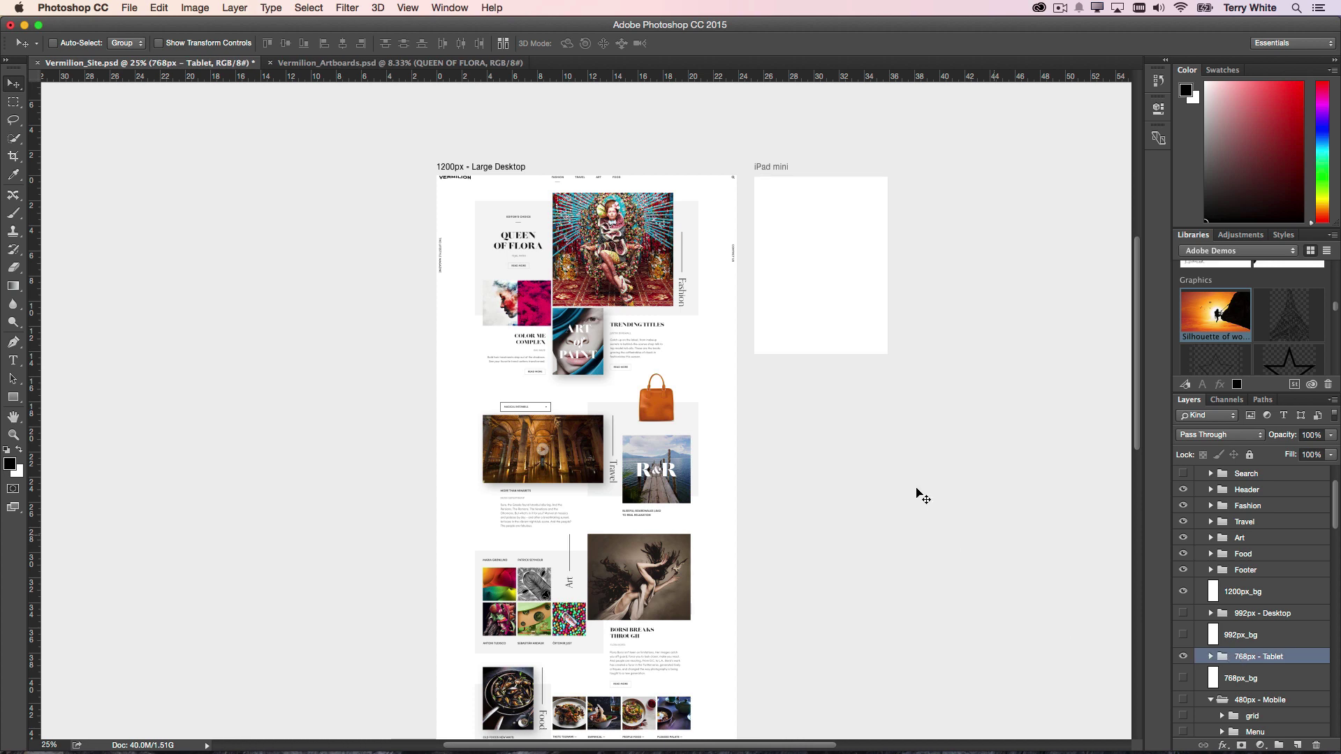
left_click_drag(805, 477, 1036, 484)
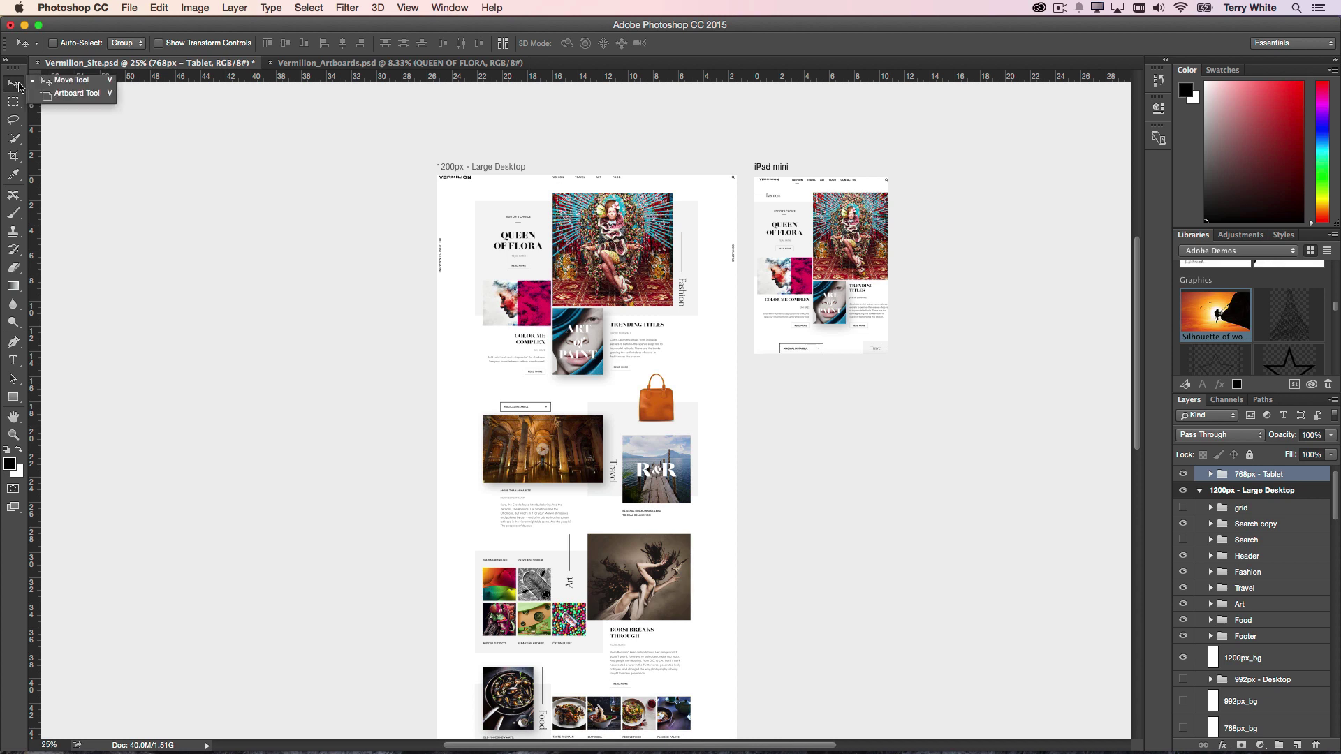
Step: With the Artboard tool, stretch the iPad mini artboard's bottom edge down to 3328 px height
left_click(15, 85)
left_click(44, 95)
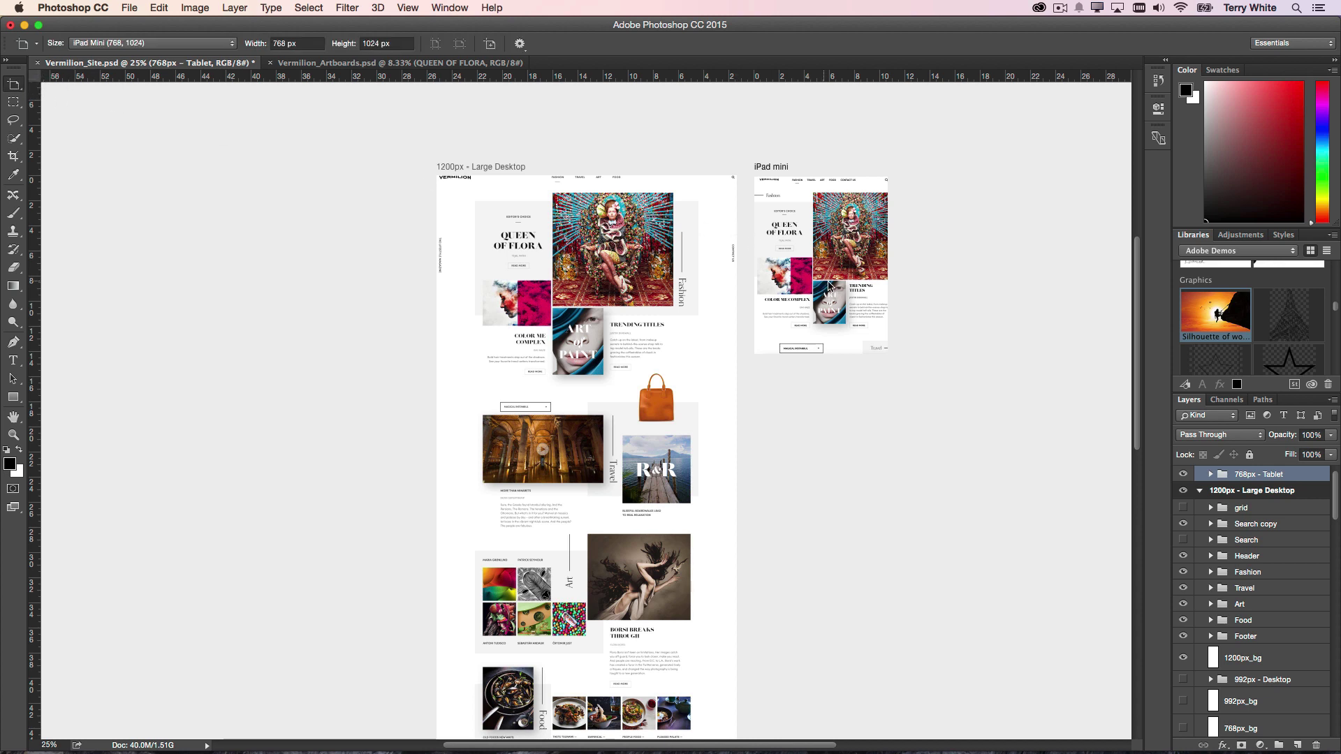
scroll(1265, 485, "up", 1)
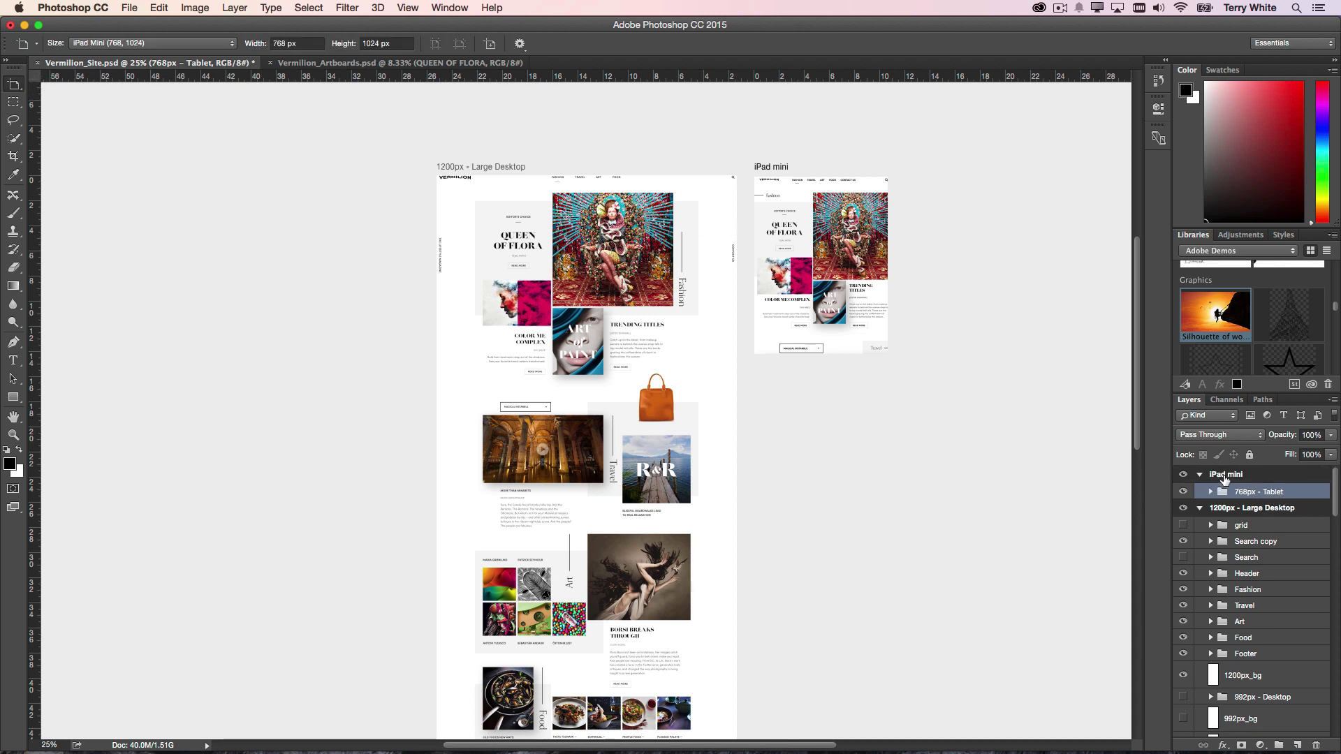
left_click(1227, 475)
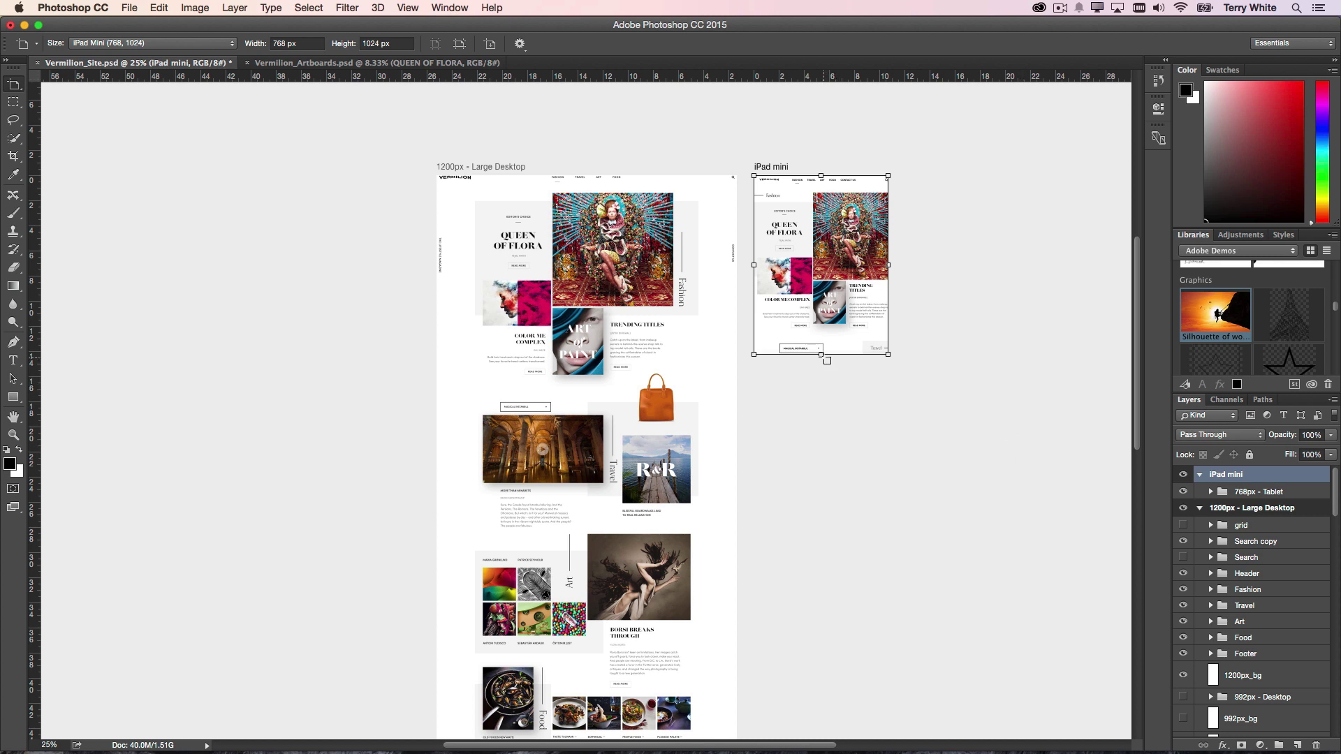
left_click_drag(821, 356, 821, 704)
scroll(1016, 643, "down", 1)
scroll(1016, 643, "down", 1)
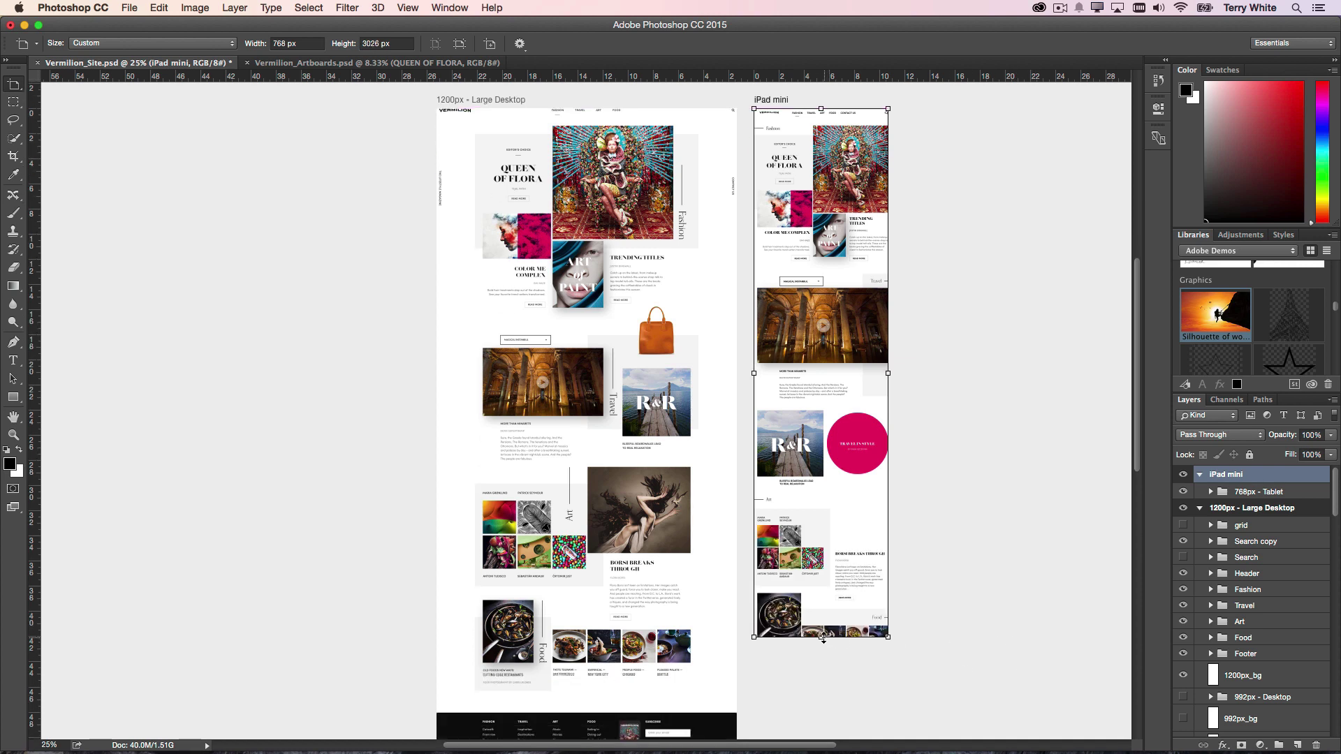
left_click_drag(823, 637, 824, 692)
scroll(1006, 626, "down", 4)
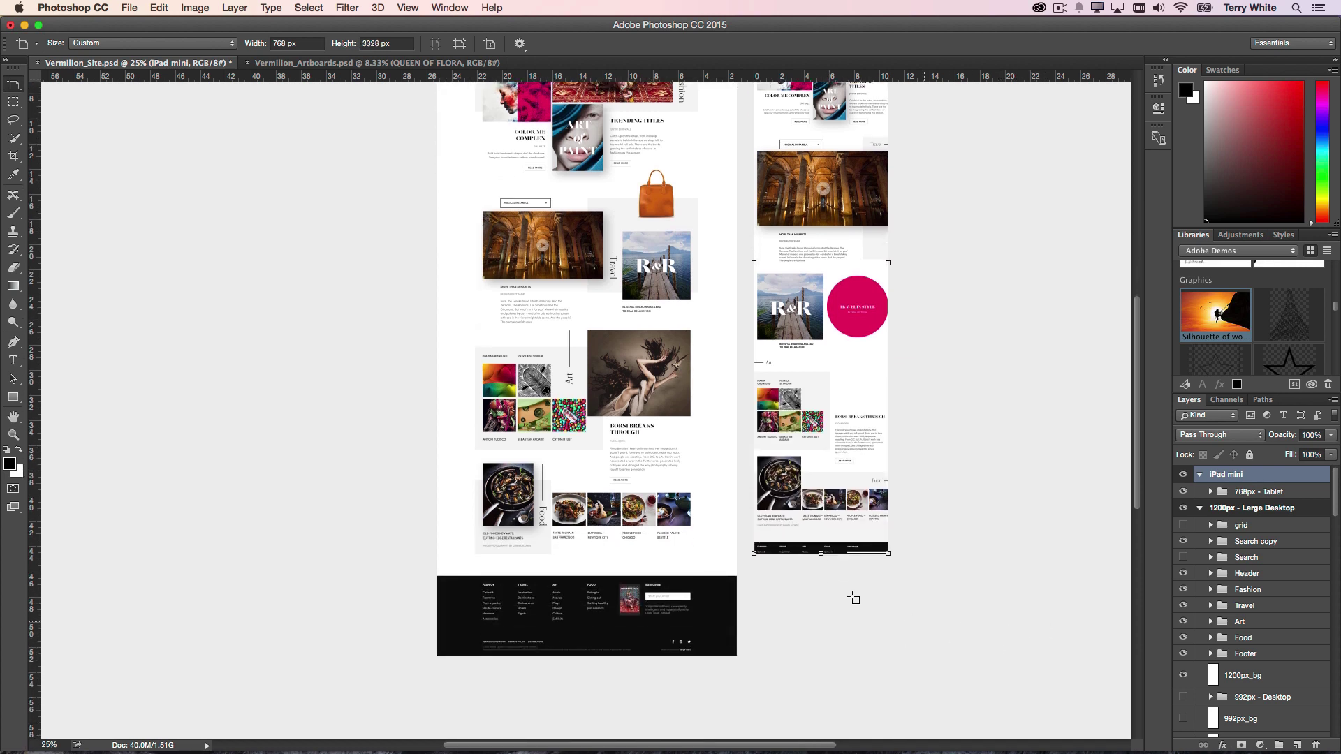
scroll(955, 496, "up", 5)
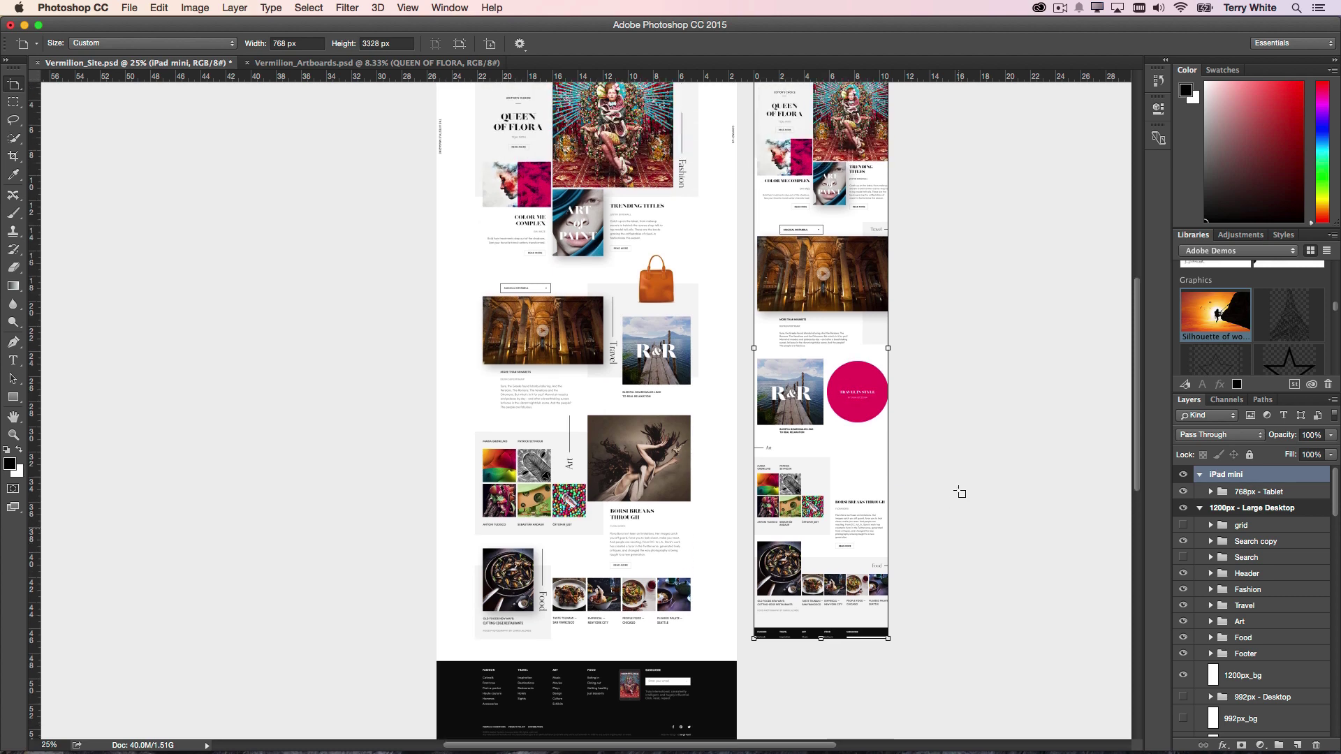